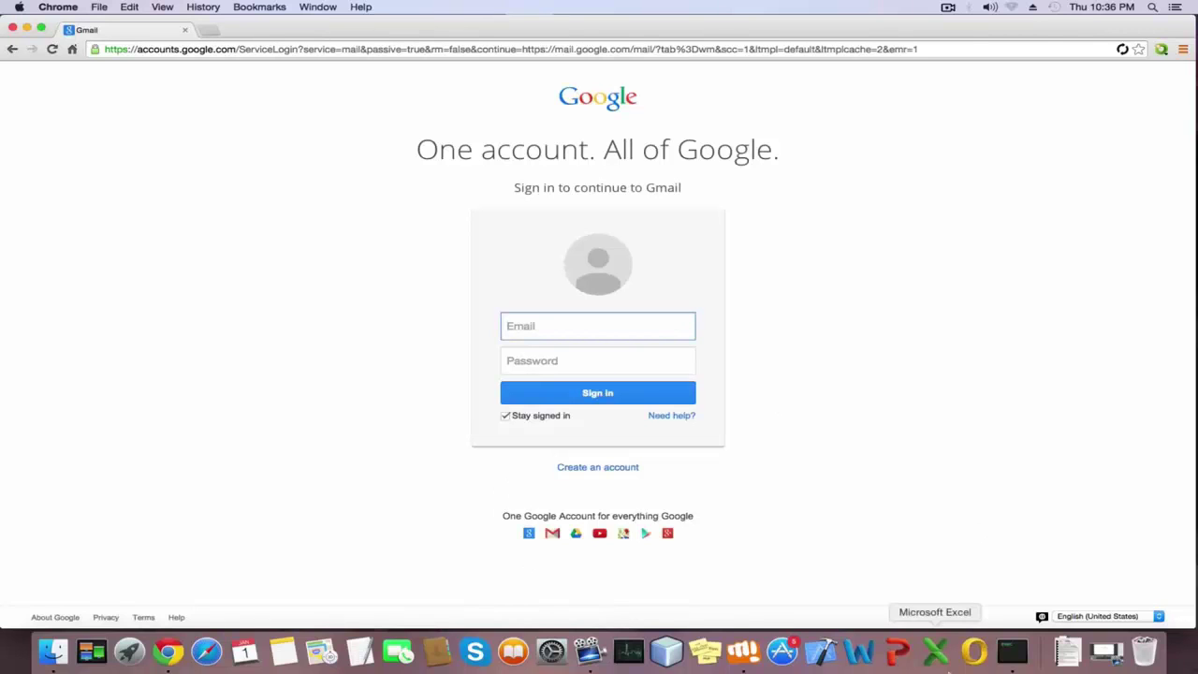
Open the 'Create your Google Account' sign-up form from the Gmail sign-in page
click(615, 468)
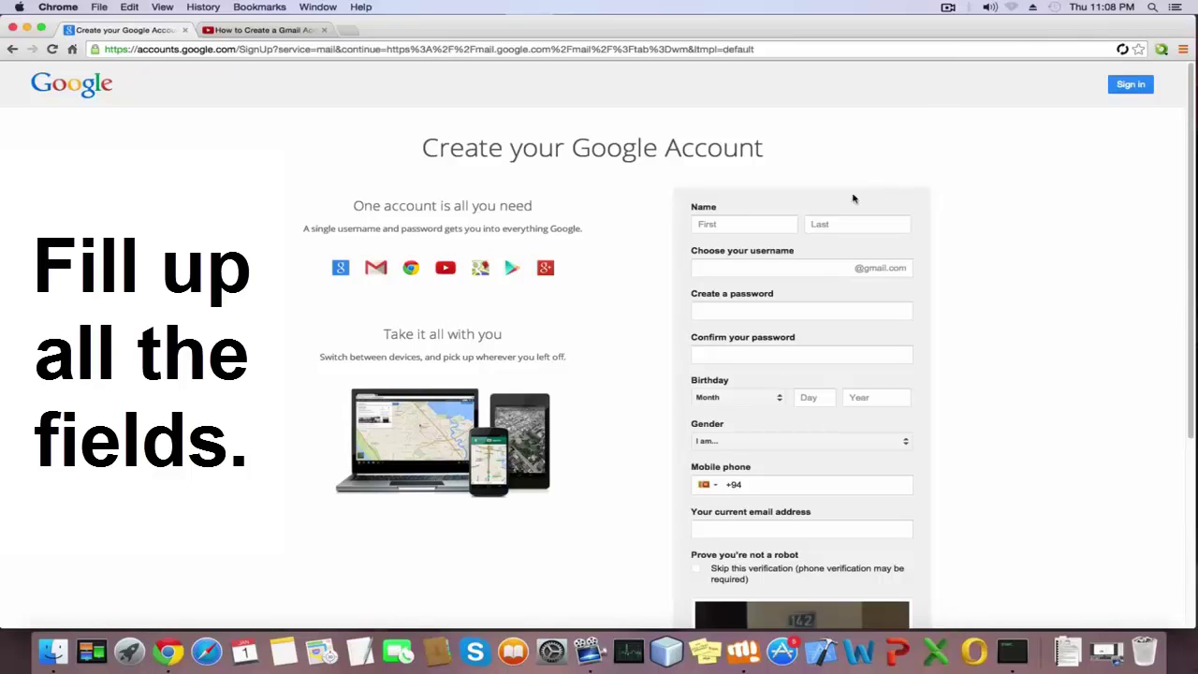
Enter the first and last name and choose the new Gmail username
click(763, 221)
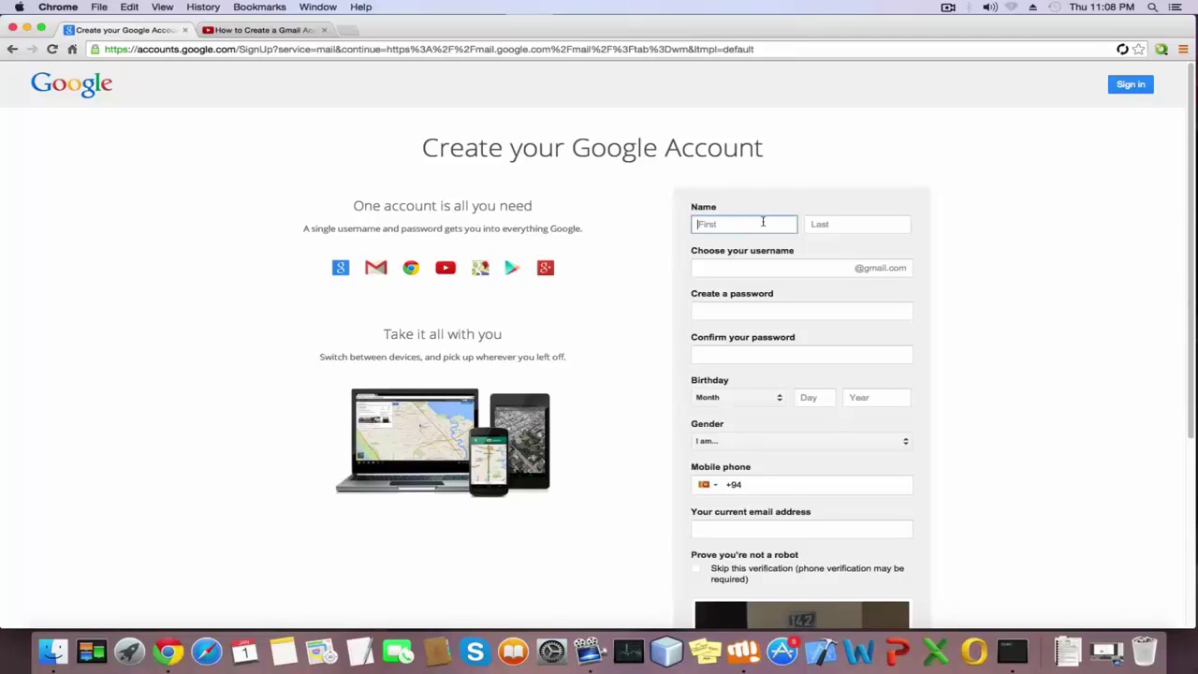
text(abcd)
key(Tab)
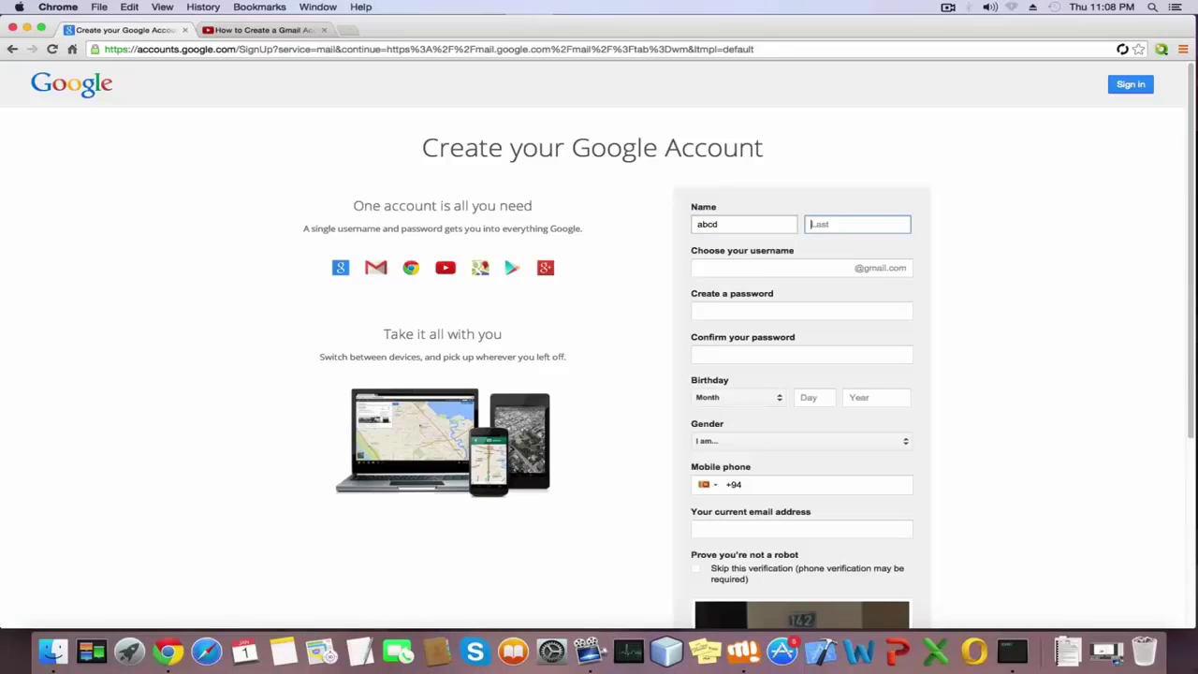
text(f)
key(BackSpace)
text(efgh)
click(767, 268)
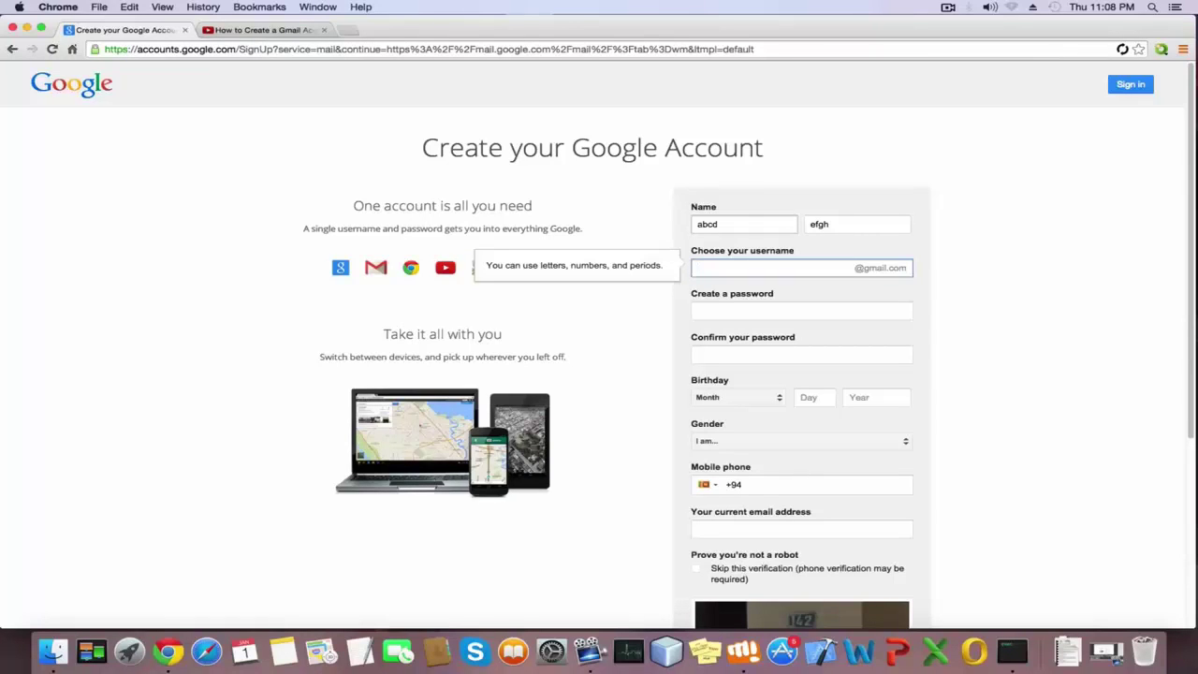
click(801, 311)
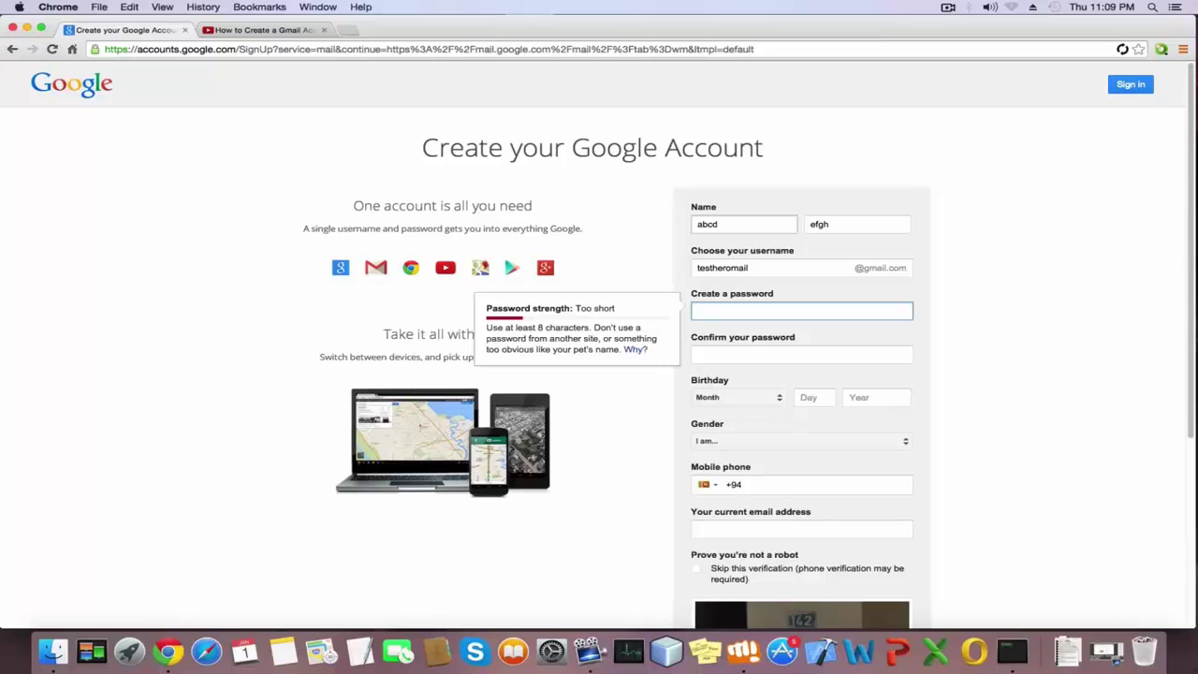
Enter a strong account password and retype it in the confirmation field
text(•••••••••••)
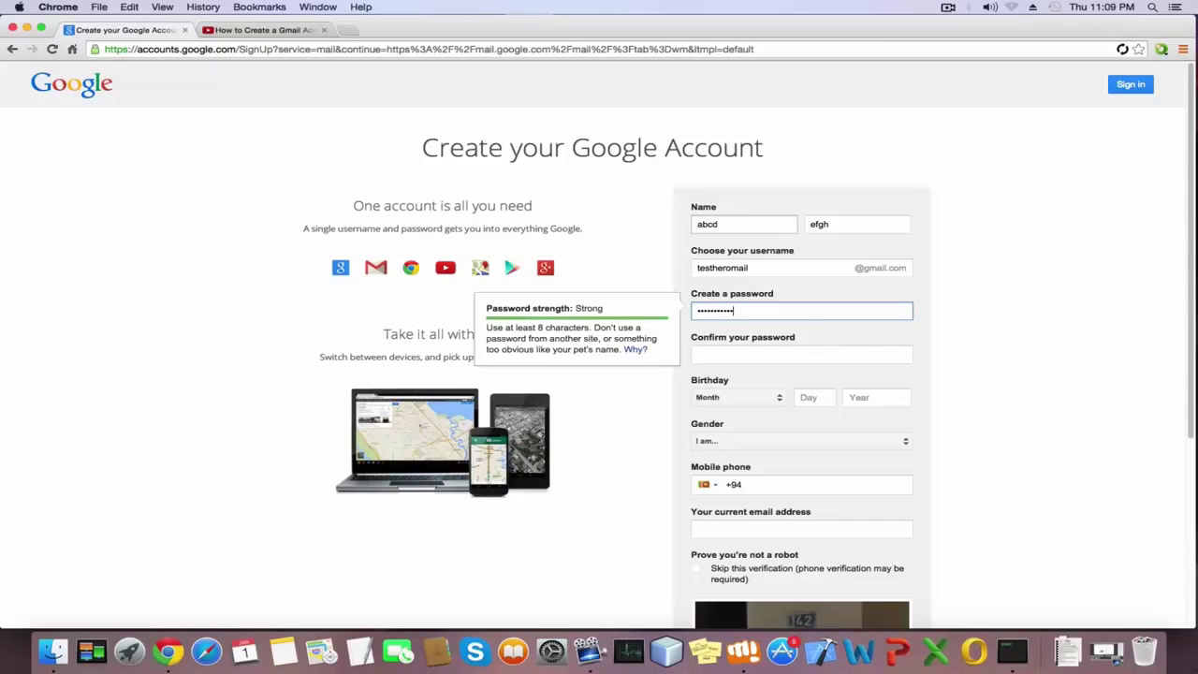
click(801, 354)
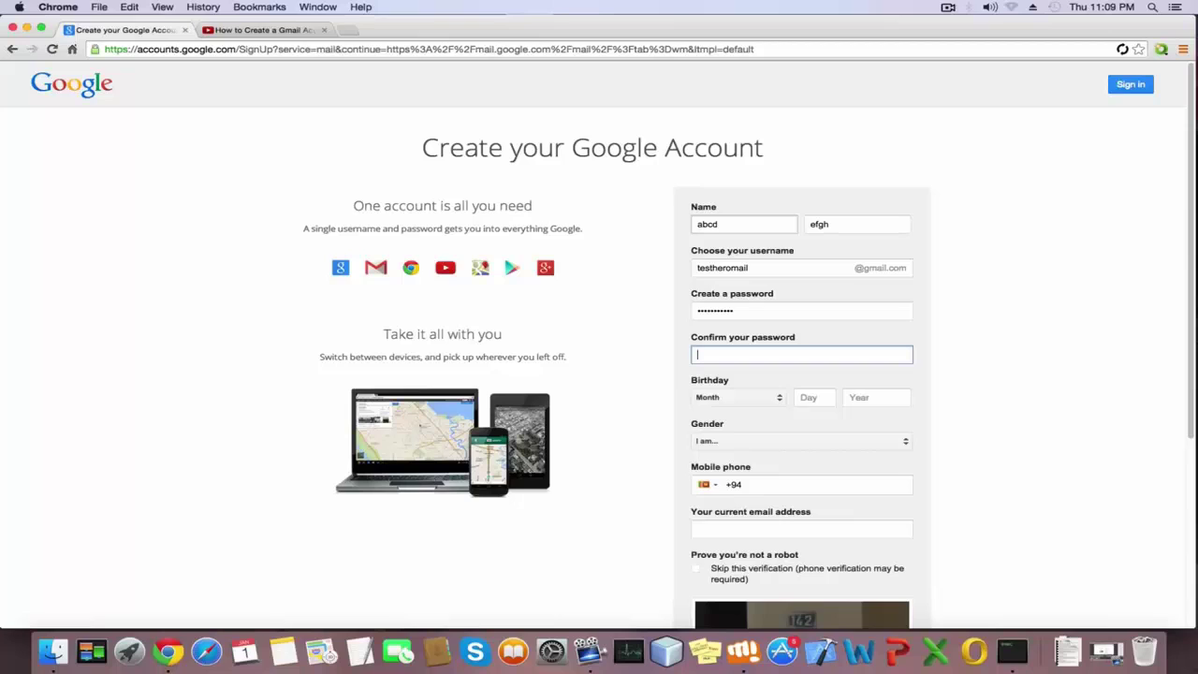
text(••••••••••••)
click(877, 400)
text(1)
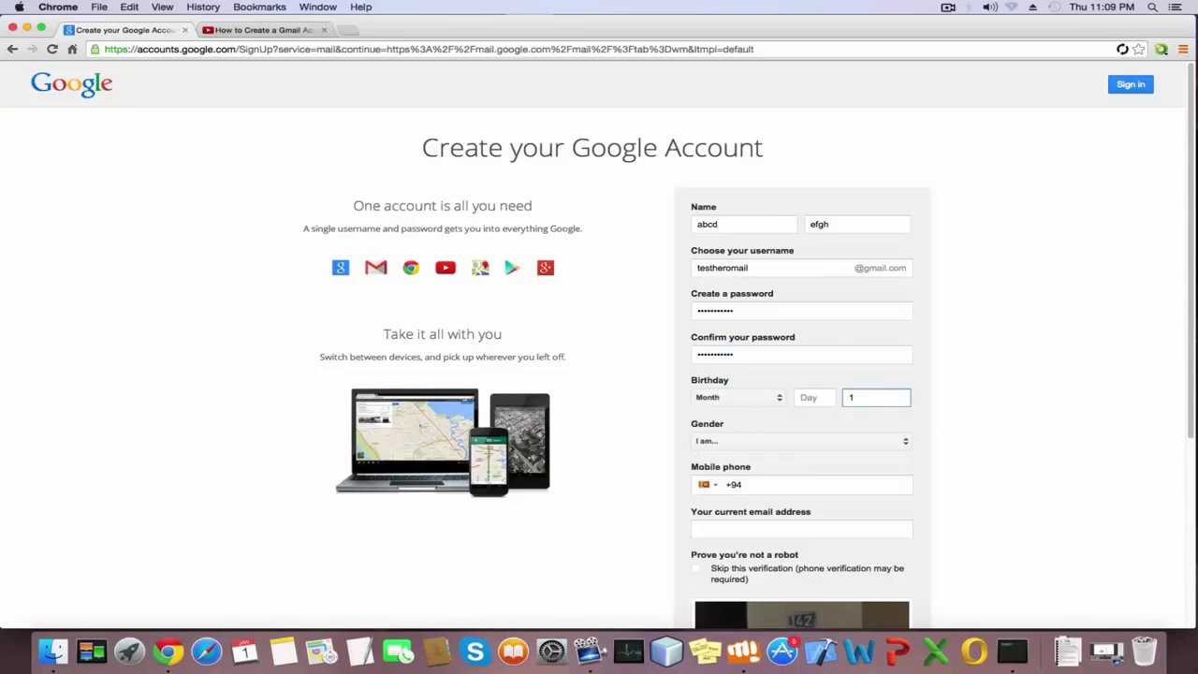
text(990)
click(811, 401)
text(25)
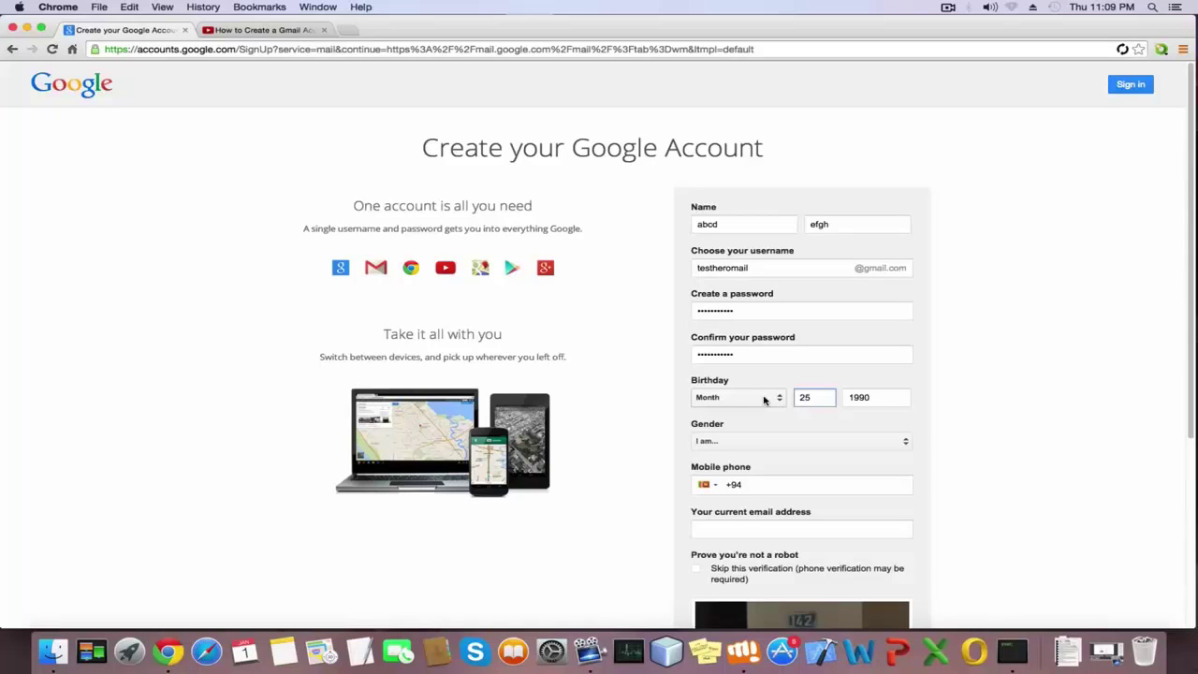
click(764, 400)
click(761, 399)
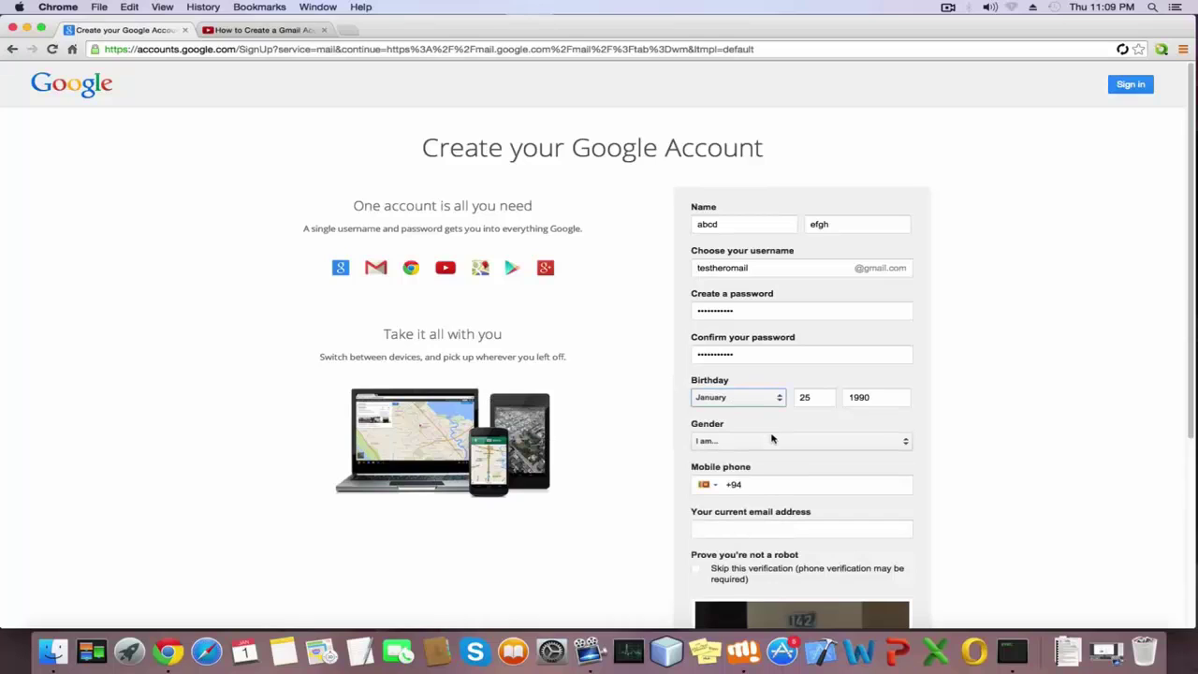
click(771, 438)
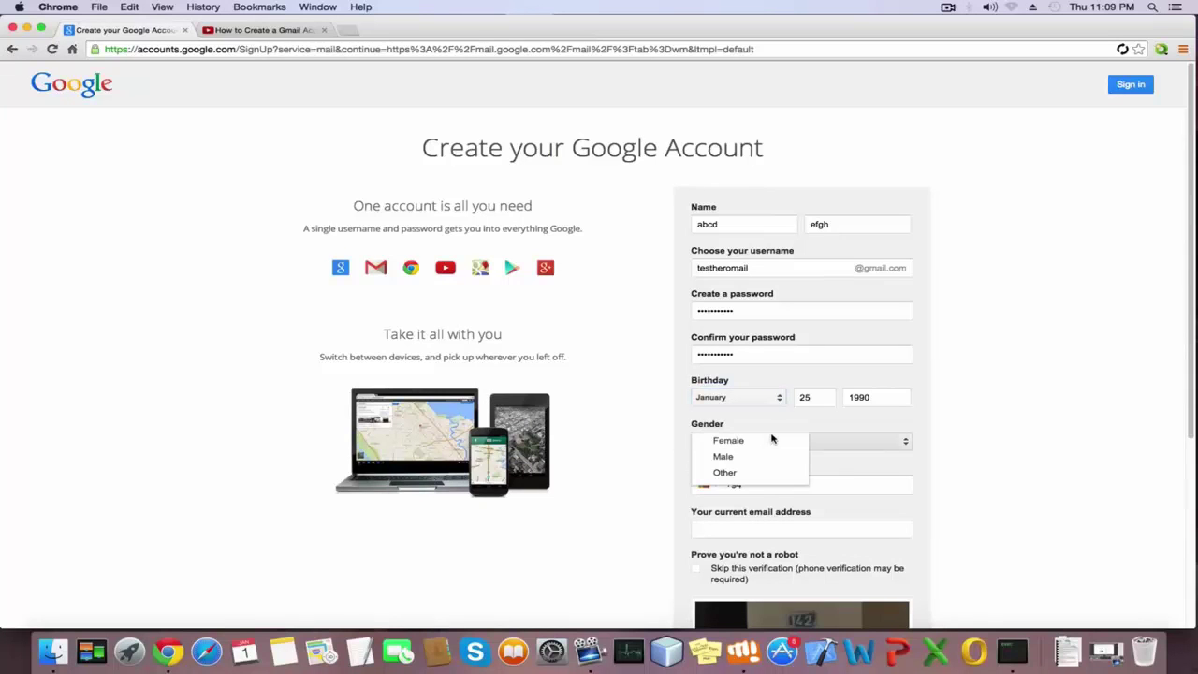
click(759, 454)
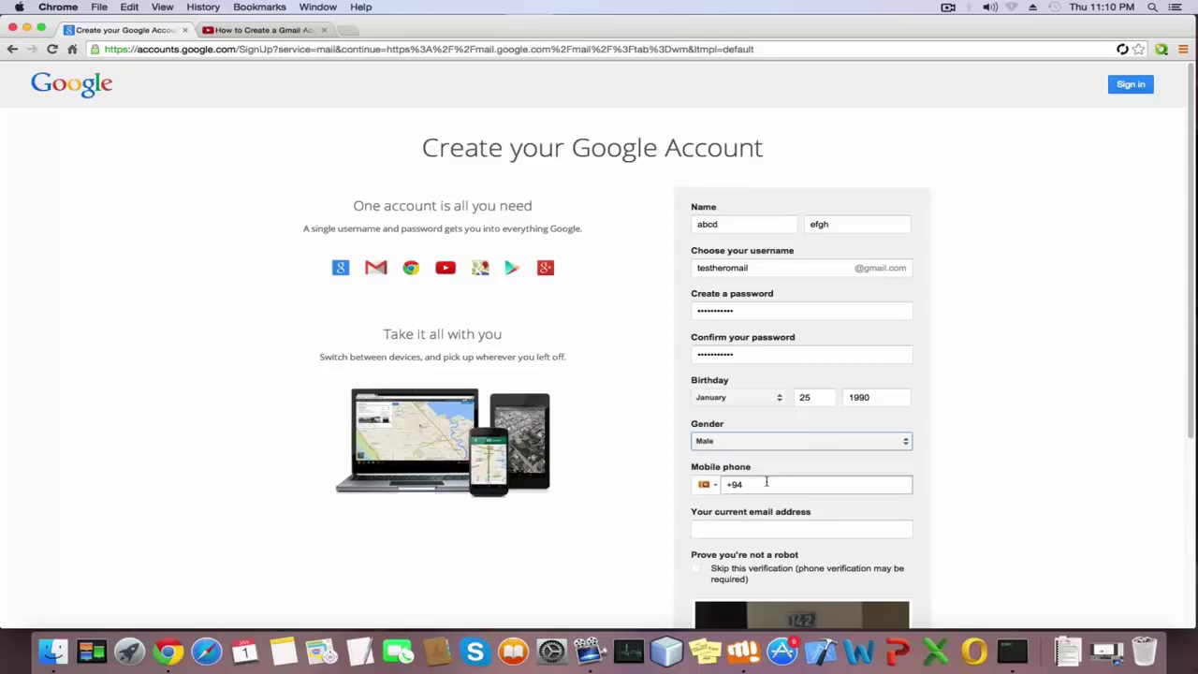
Enter the mobile phone number after the +94 prefix, leaving current email empty
click(766, 481)
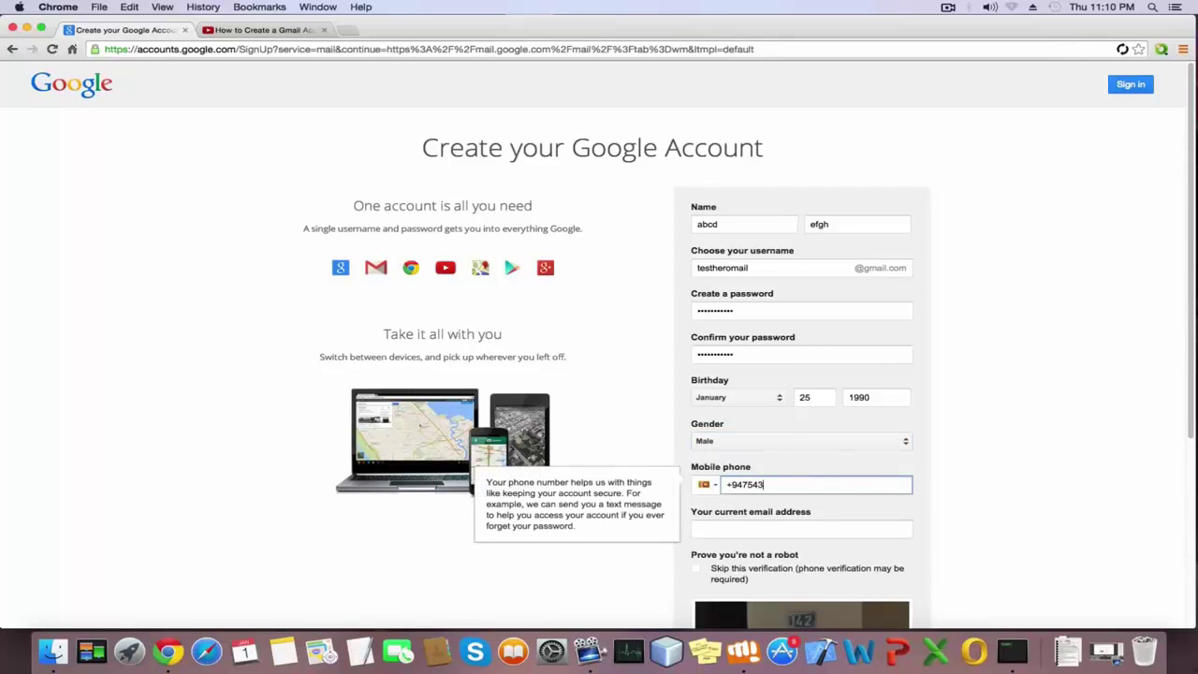
scroll(808, 585, down, 2)
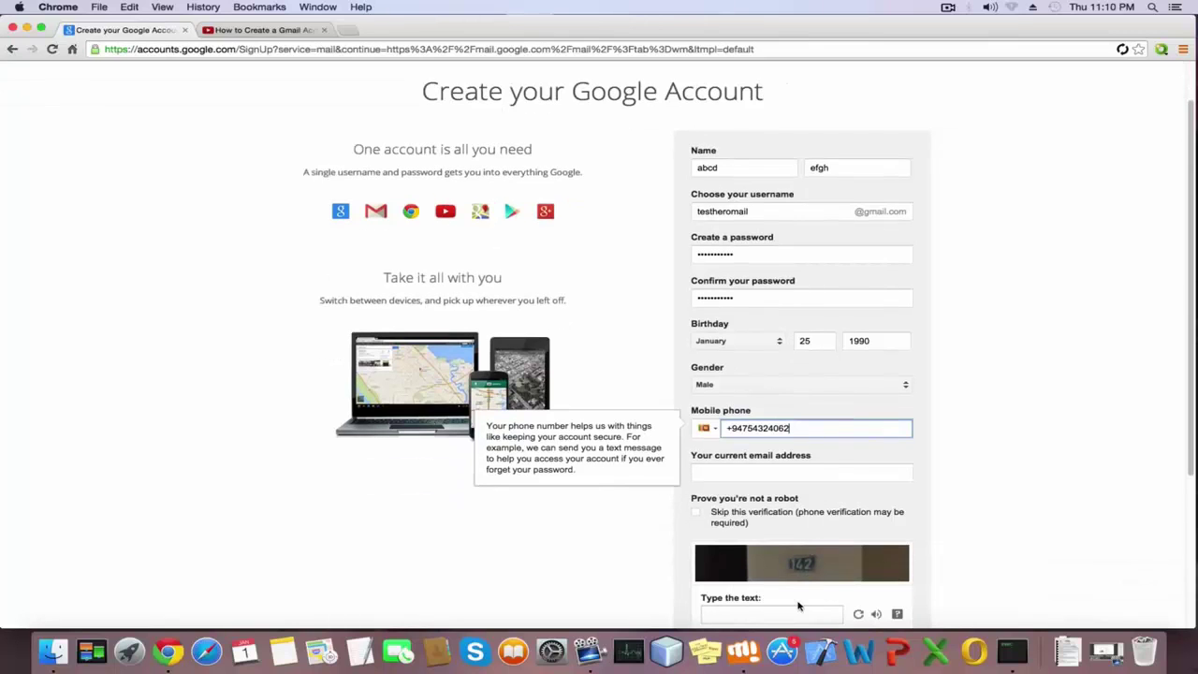
click(758, 476)
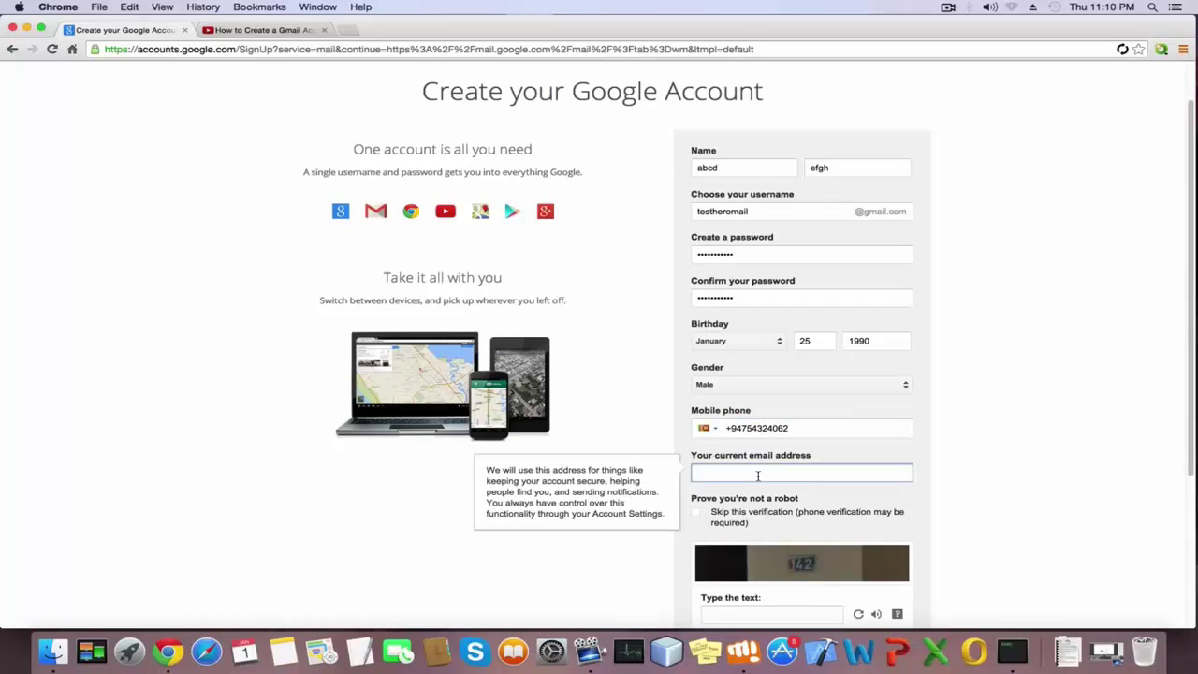
scroll(759, 478, down, 3)
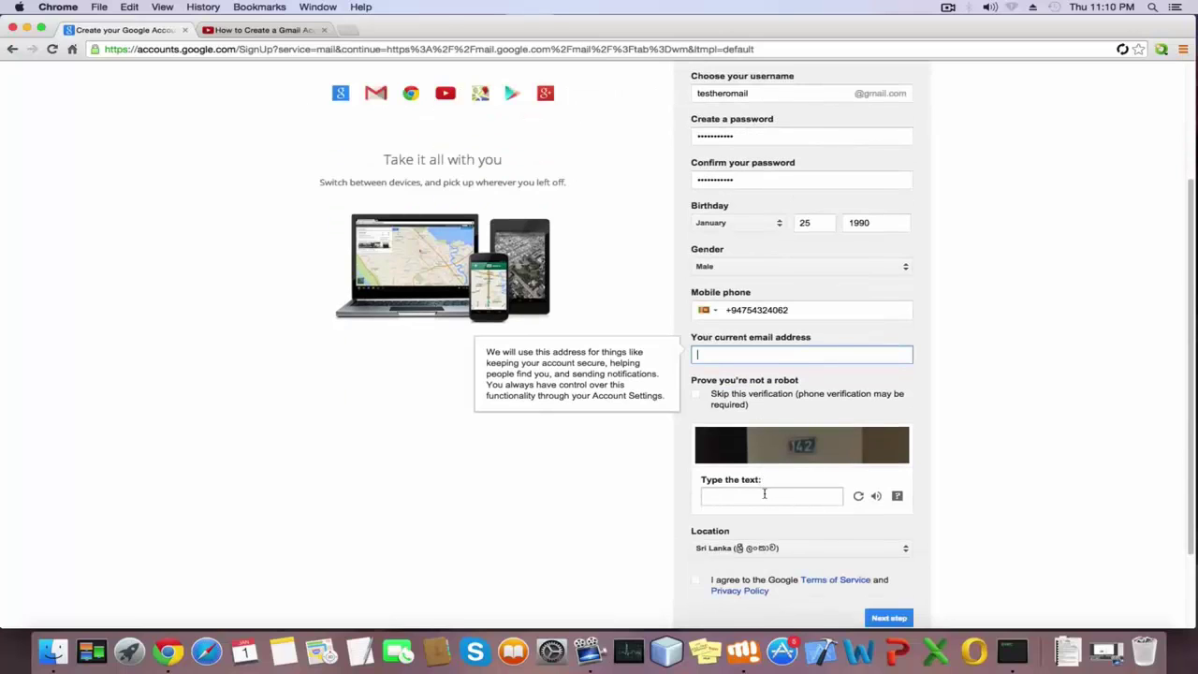
click(764, 493)
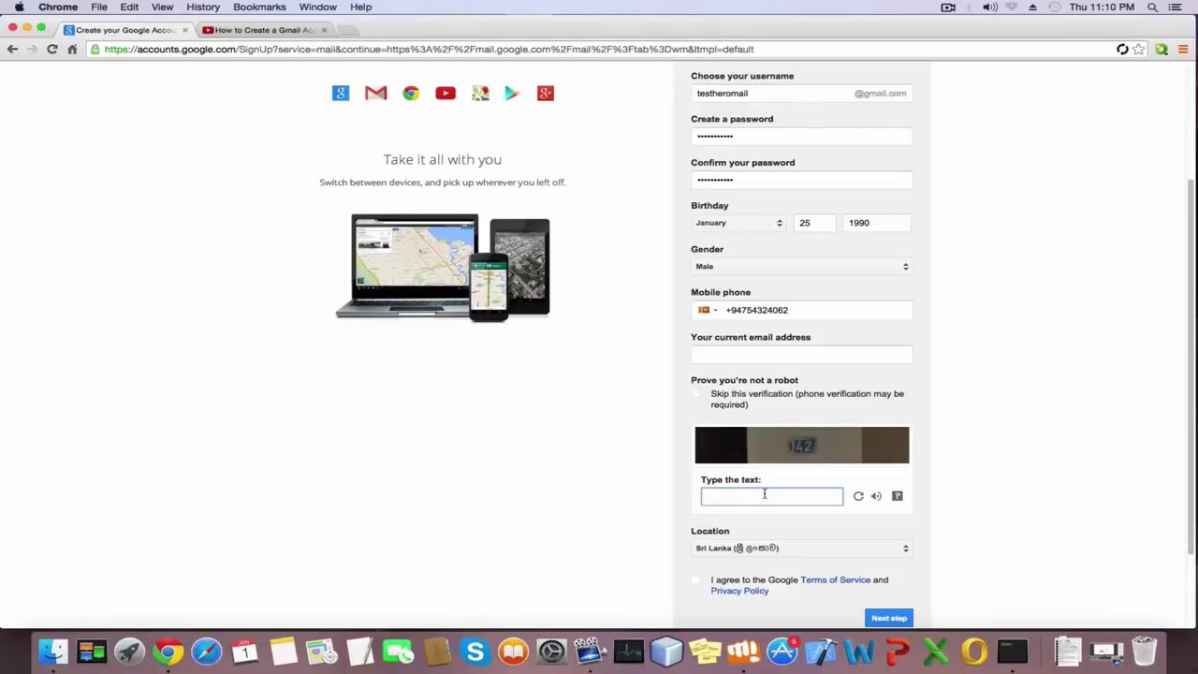
Answer the captcha and keep Sri Lanka as the location
text(142)
click(824, 557)
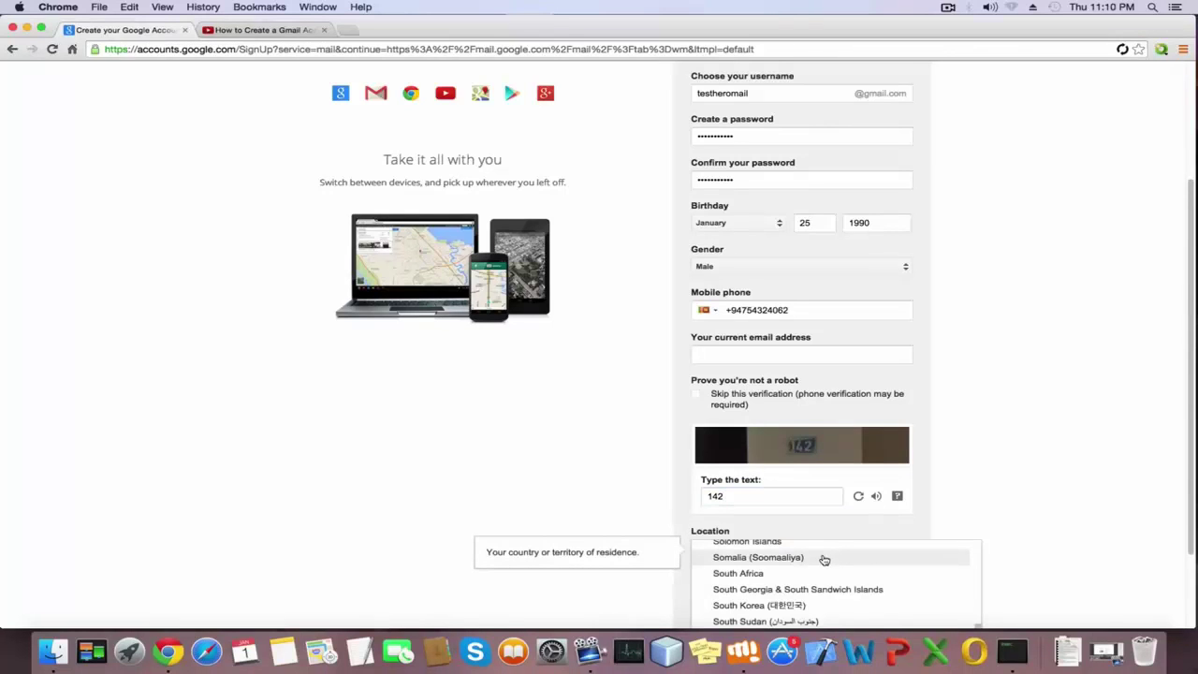
scroll(824, 559, down, 5)
scroll(823, 559, up, 15)
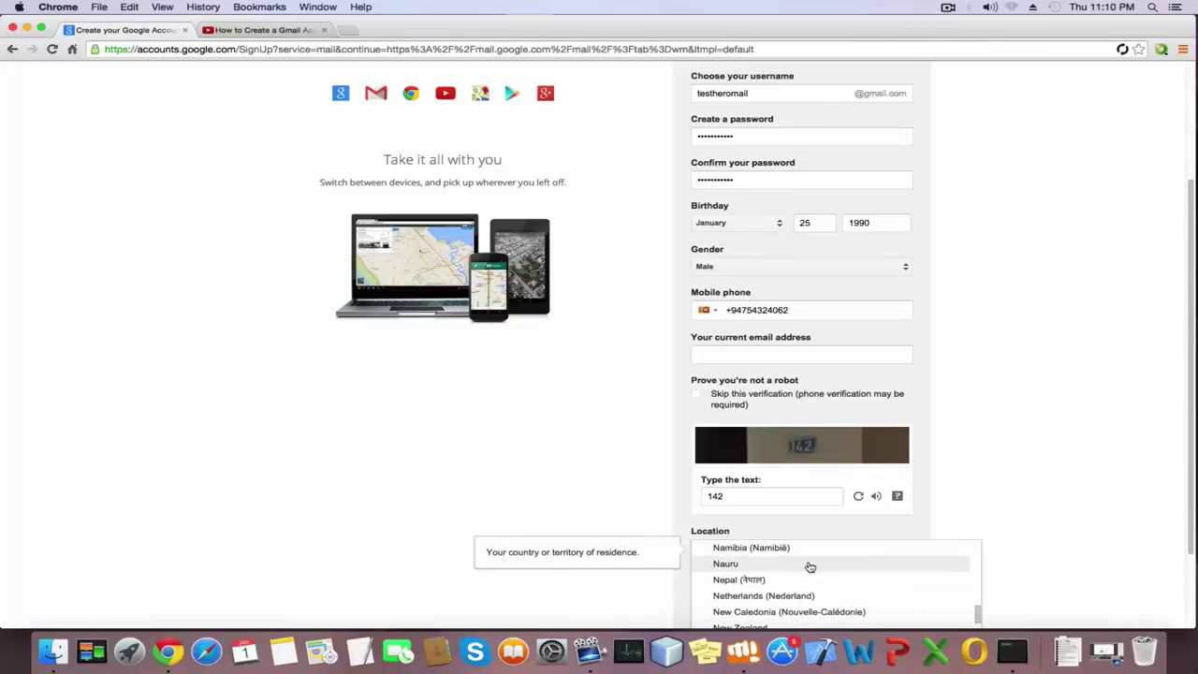
click(629, 531)
Accept the Google Terms of Service and submit the sign-up form
scroll(640, 537, down, 3)
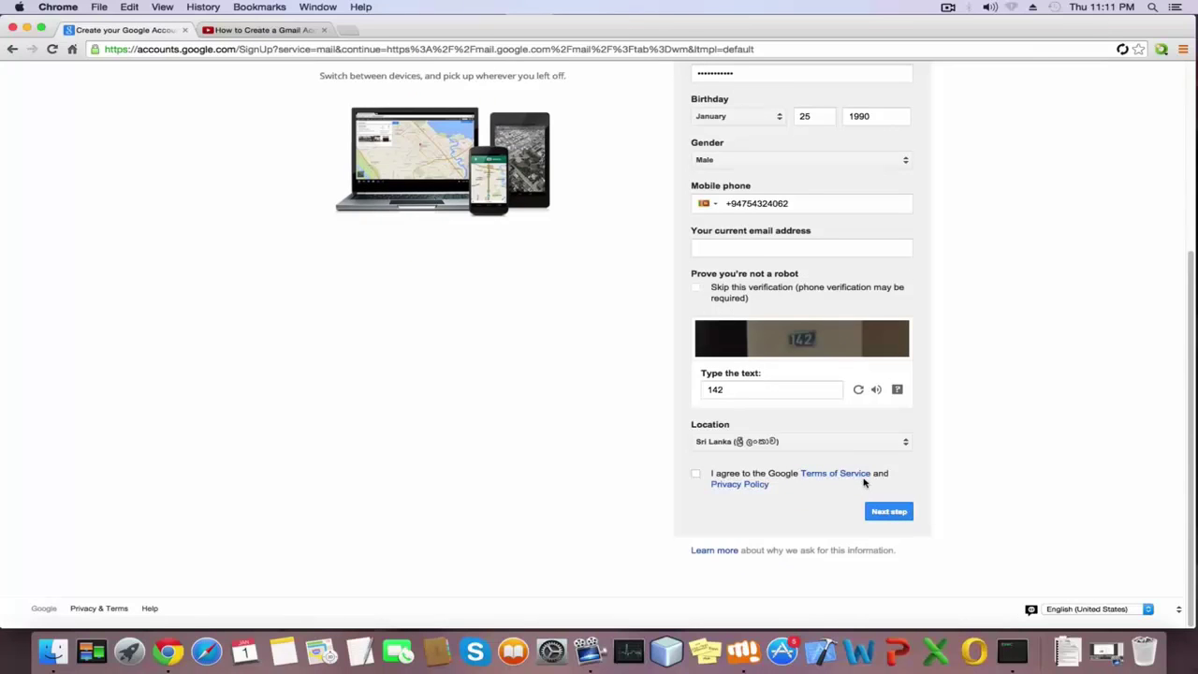
click(697, 477)
click(880, 515)
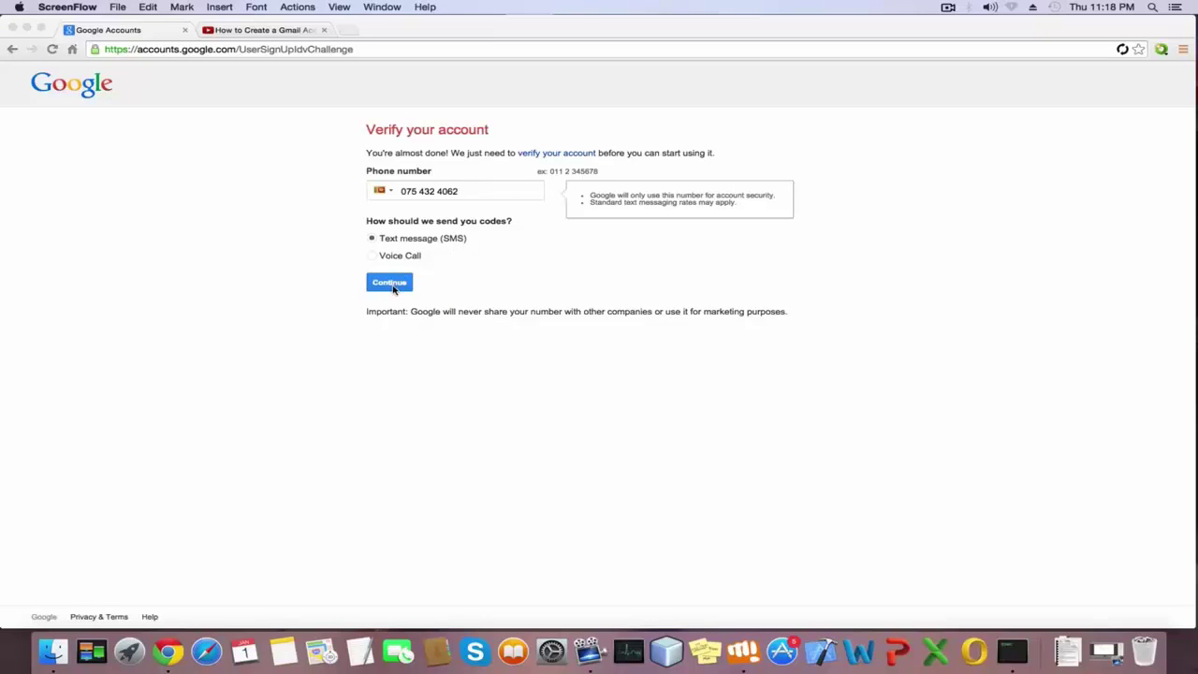
Request an SMS verification code and submit the received code
click(400, 285)
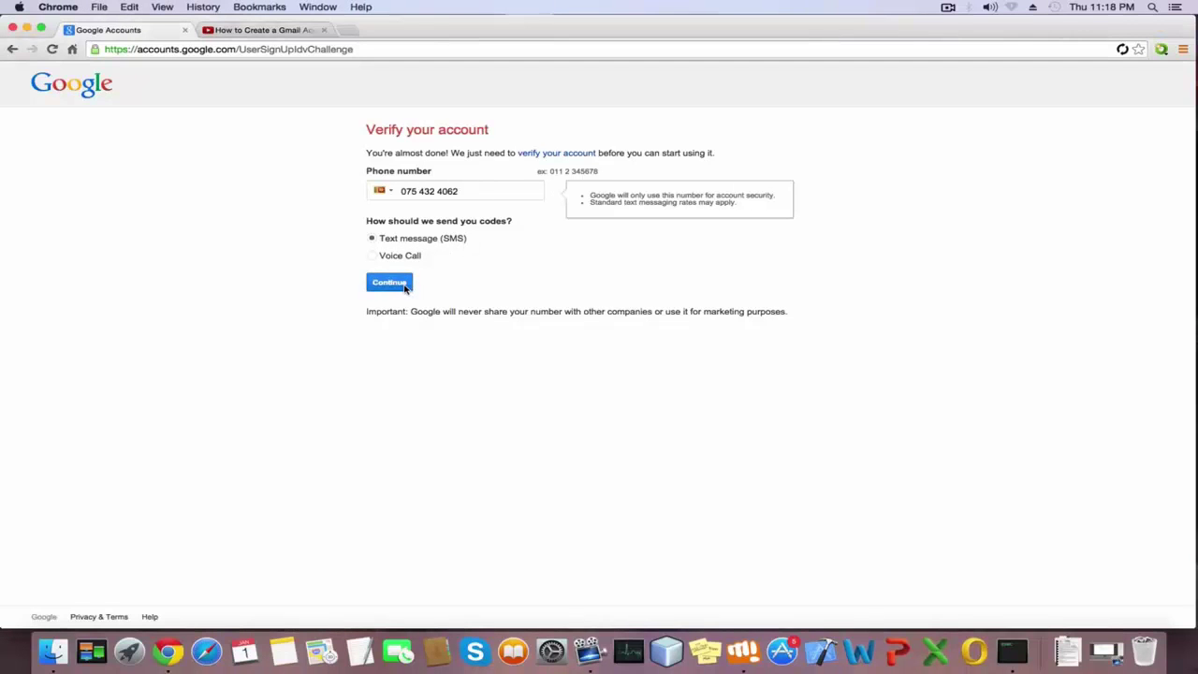
click(400, 284)
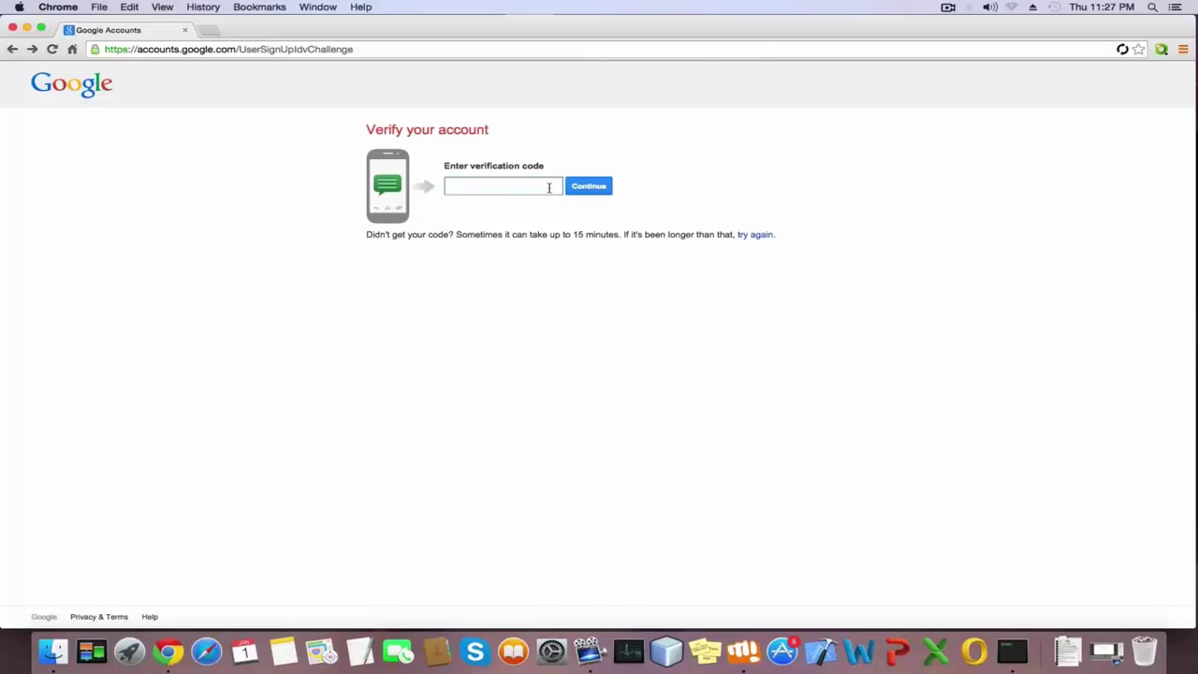
click(606, 187)
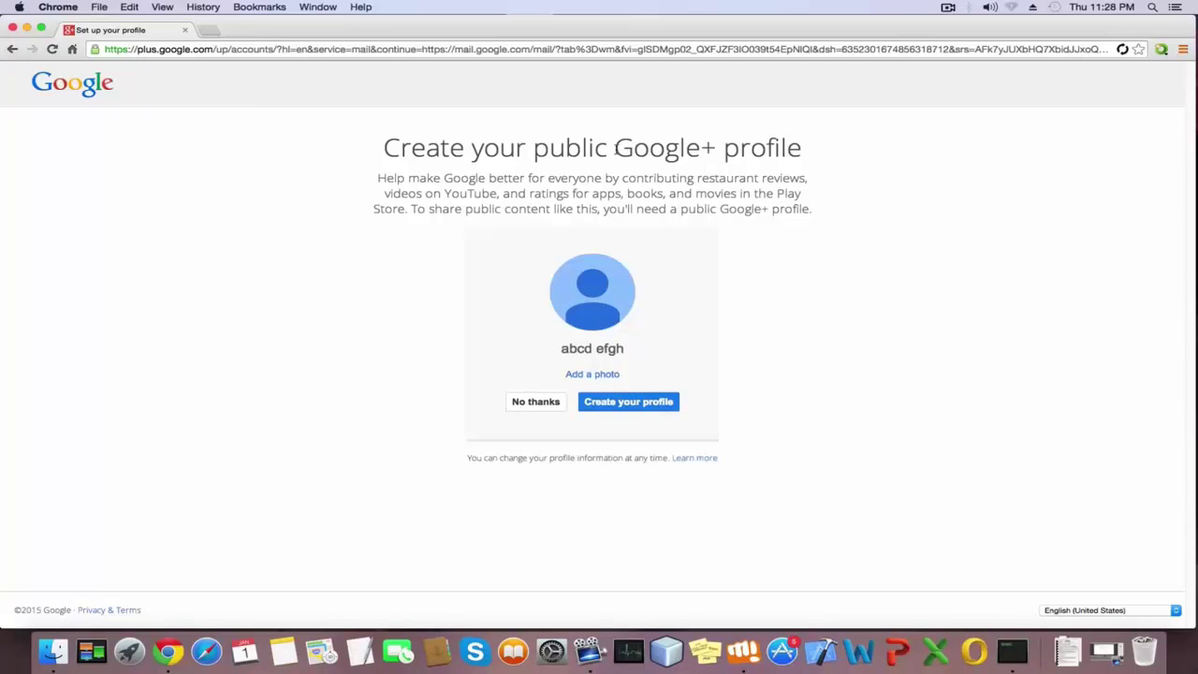
Decline the public Google+ profile with 'No thanks'
drag(615, 147, 717, 148)
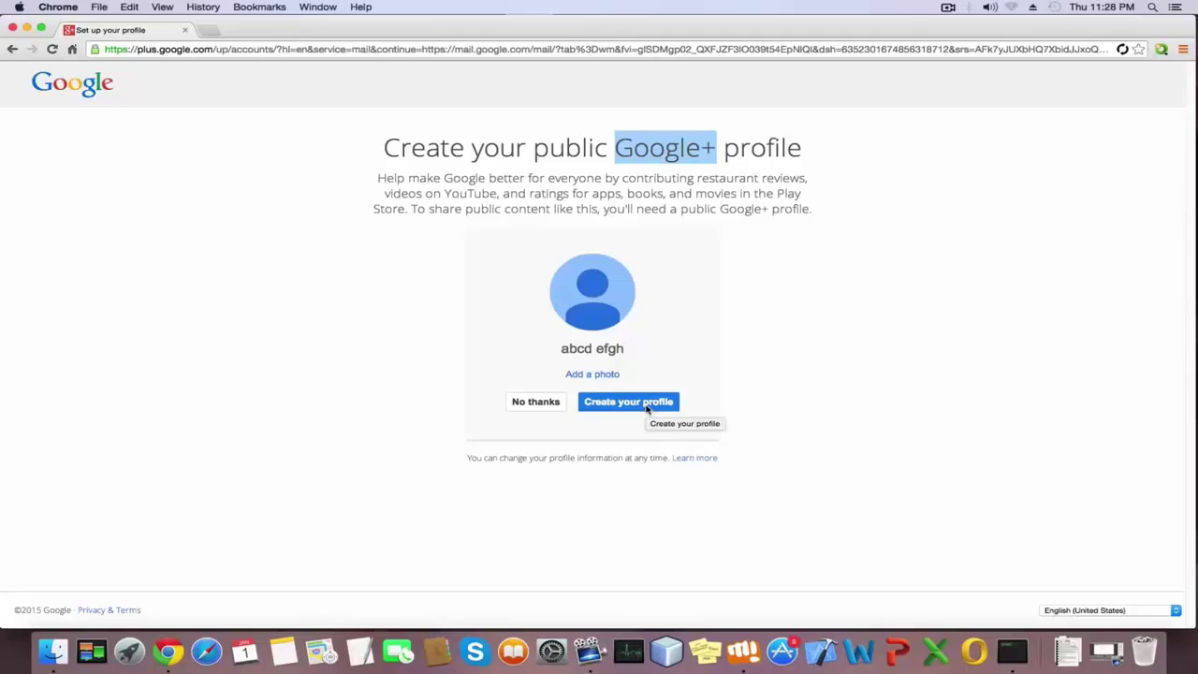
click(545, 405)
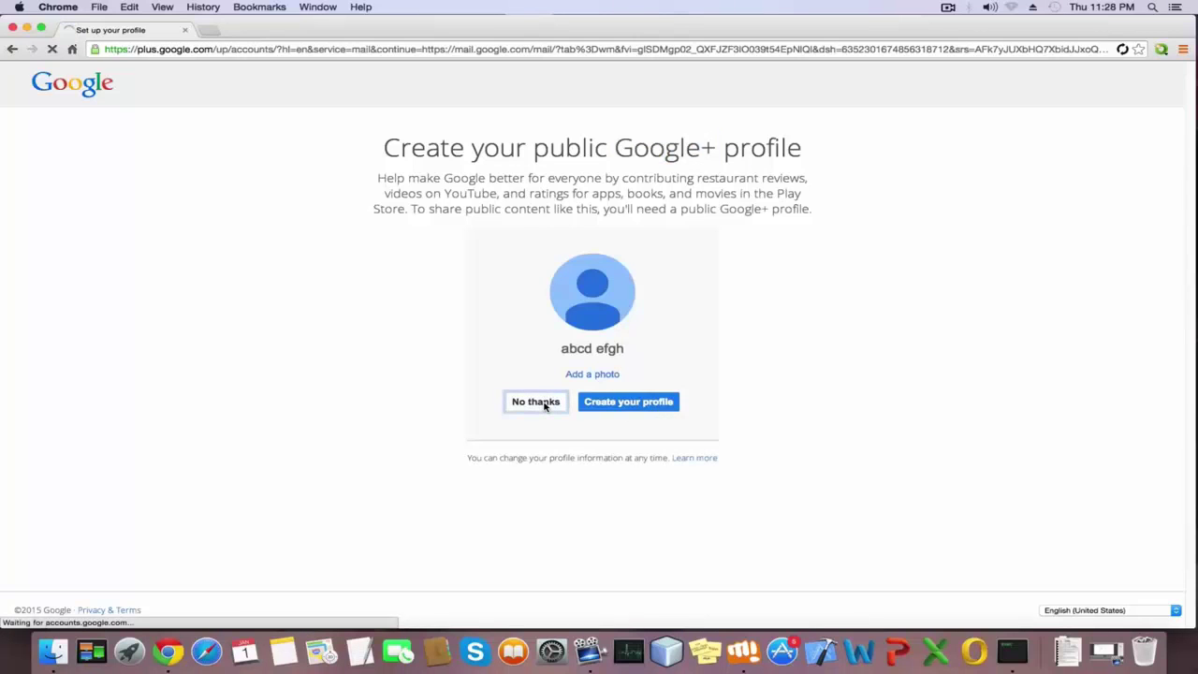